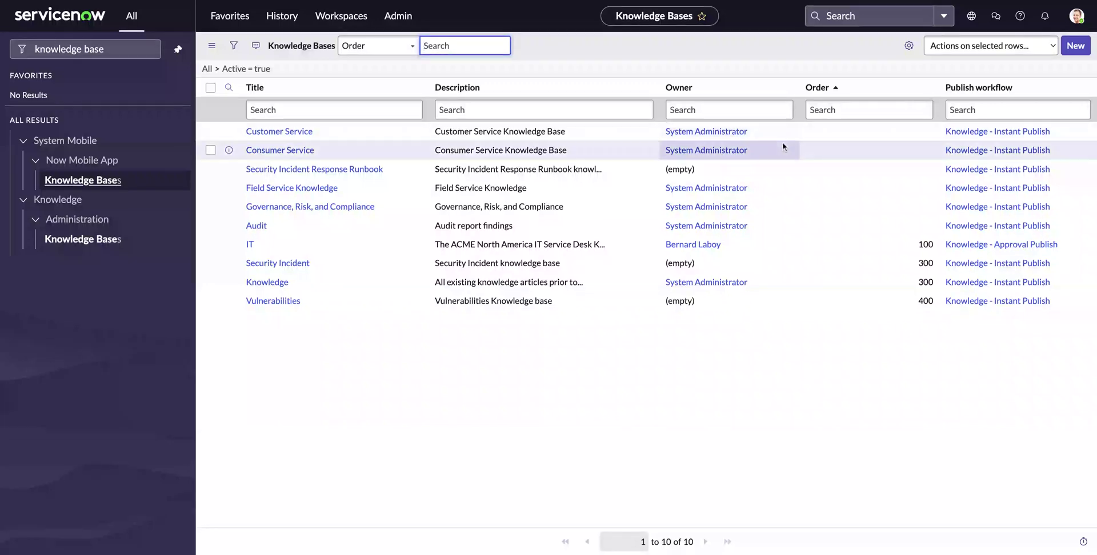
Open the Vulnerabilities knowledge base from the active Knowledge Bases list
left_click(266, 302)
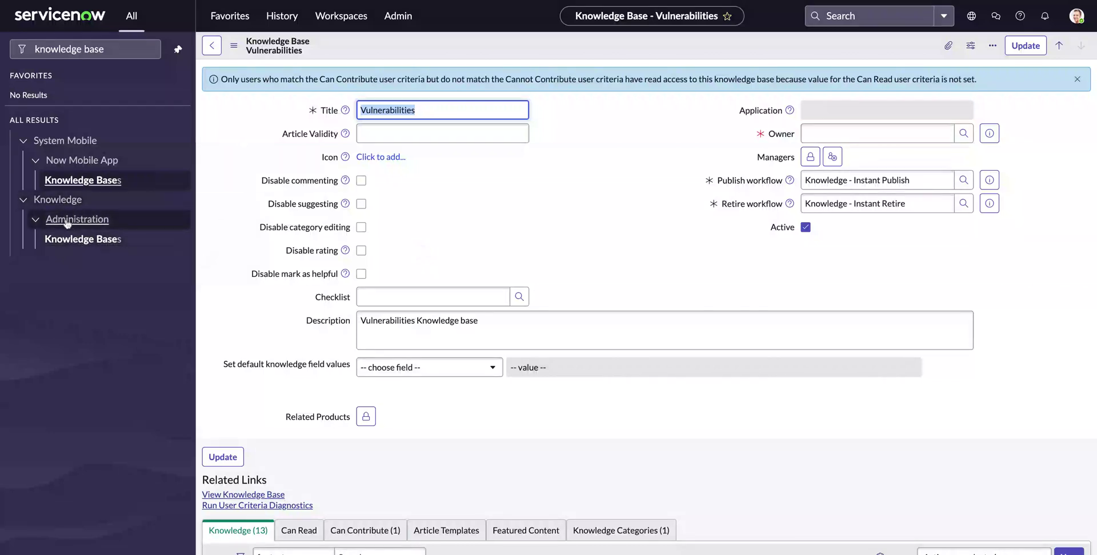
Reopen Vulnerabilities and scroll down to its 13 CWE articles in Common Weaknesses
left_click(77, 240)
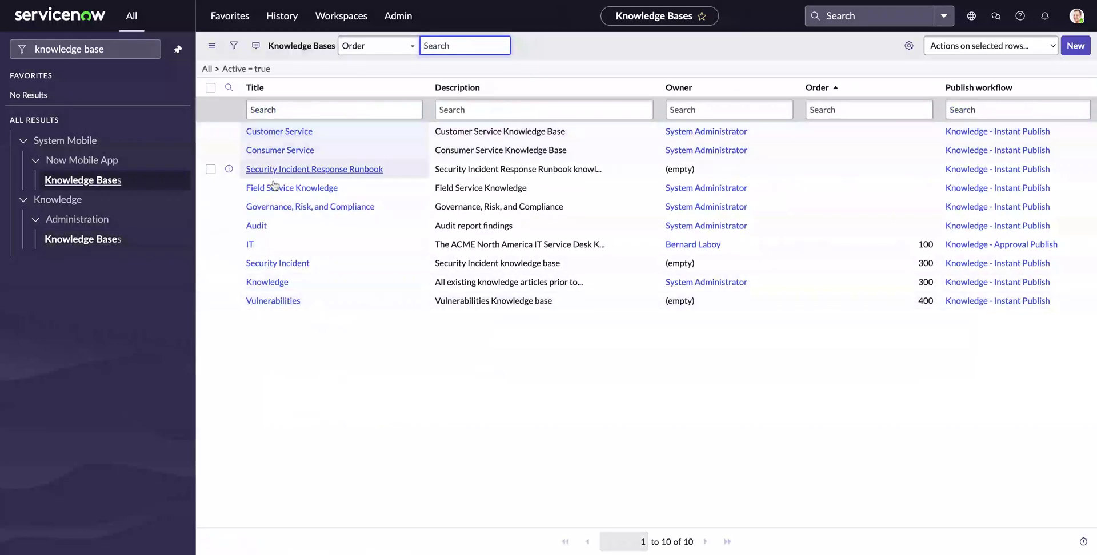
left_click(265, 302)
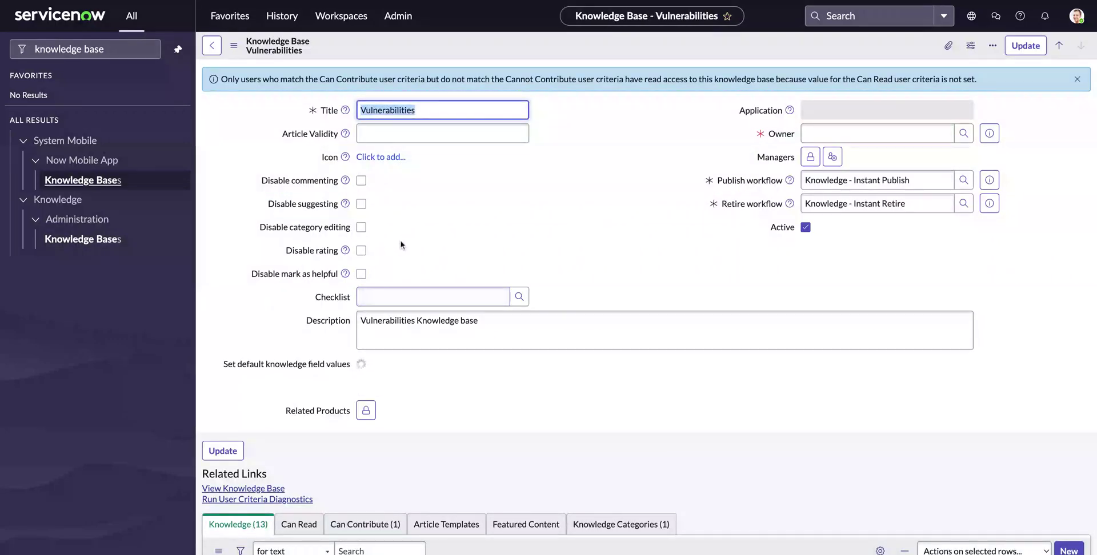
scroll(537, 204, "down", 1)
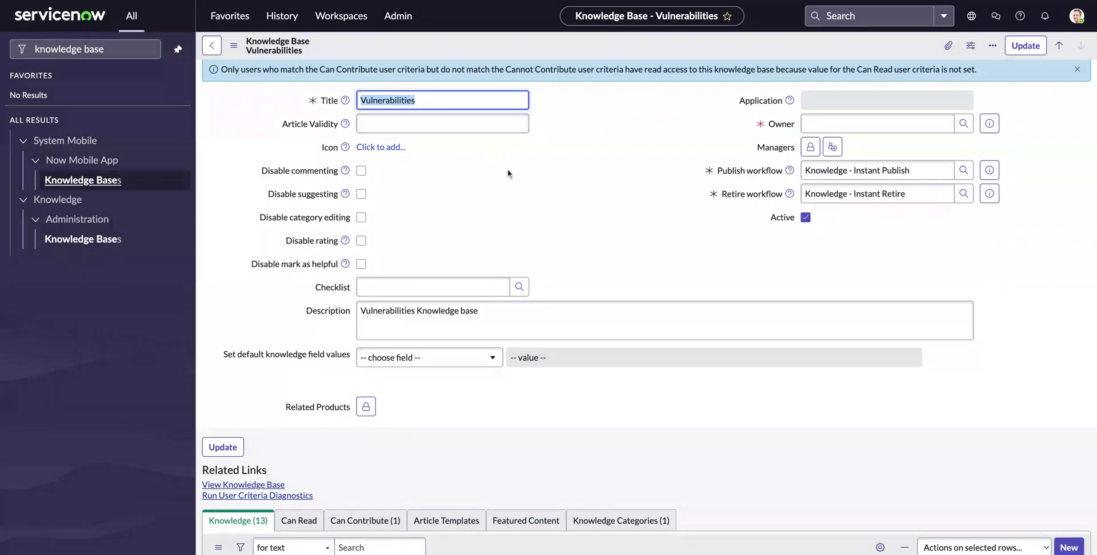
scroll(353, 329, "down", 4)
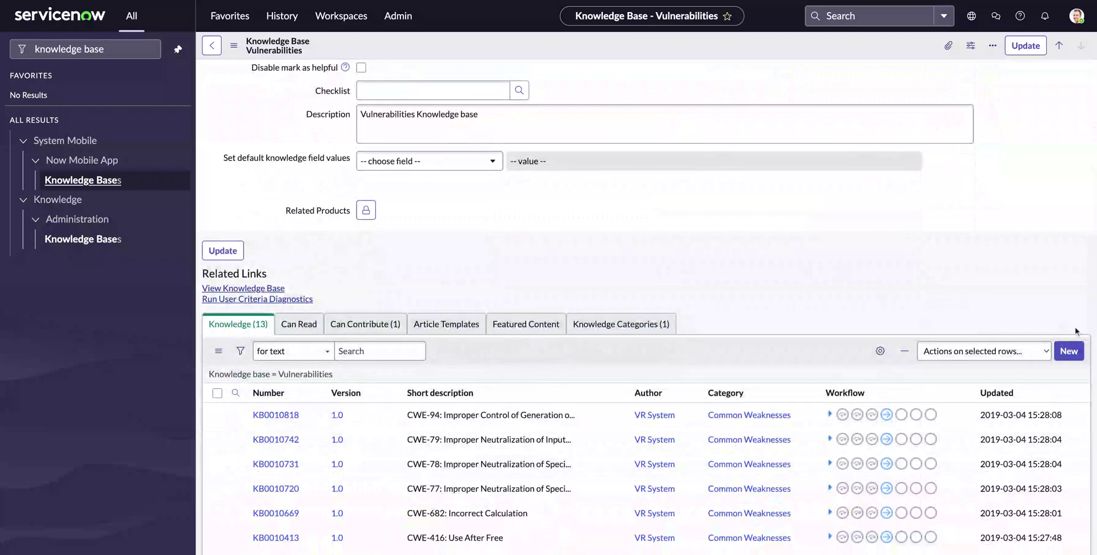
Create a Standard article in Vulnerabilities, note the 2100-01-01 Valid-to default, and return to Knowledge Bases
left_click(1069, 352)
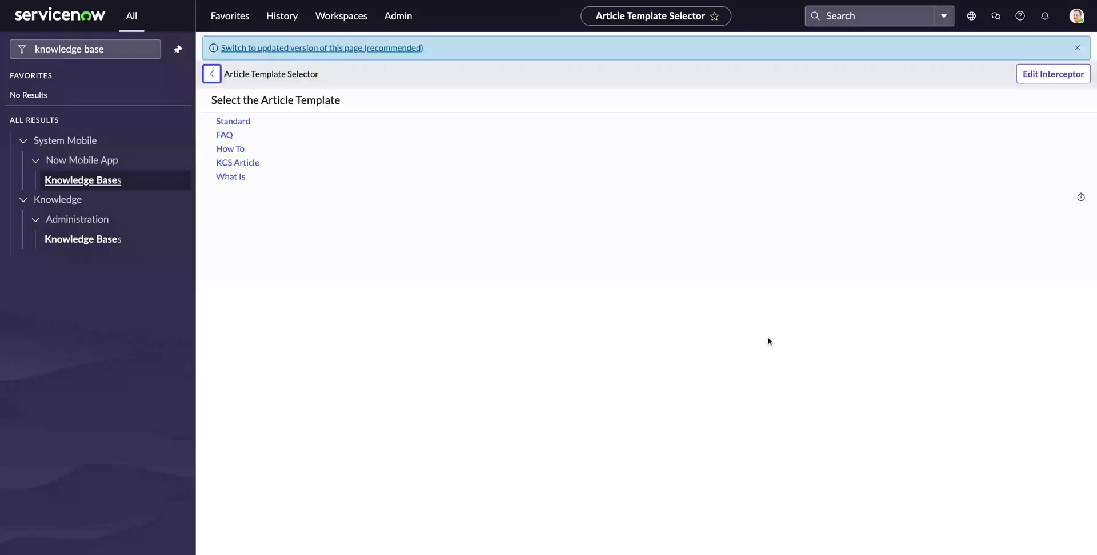
left_click(238, 125)
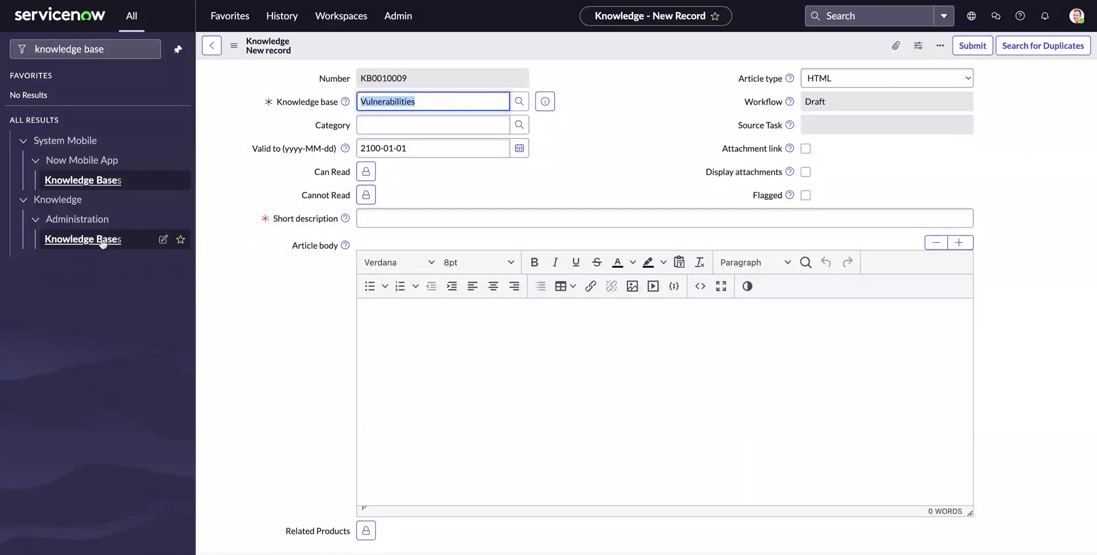
left_click(155, 239)
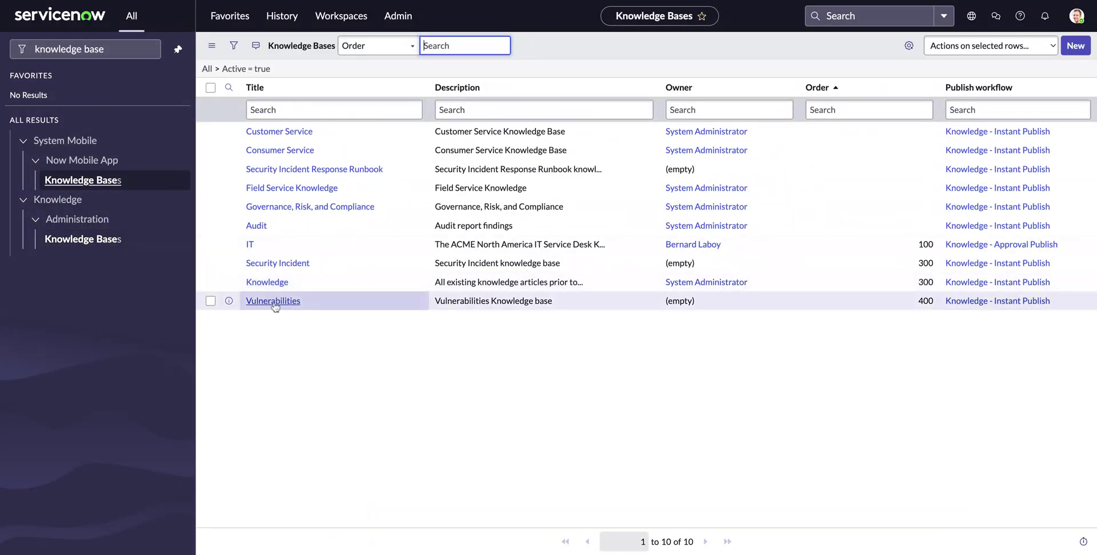
On the Vulnerabilities record, enter Article Validity 365 and choose System Administrator as Owner
left_click(275, 304)
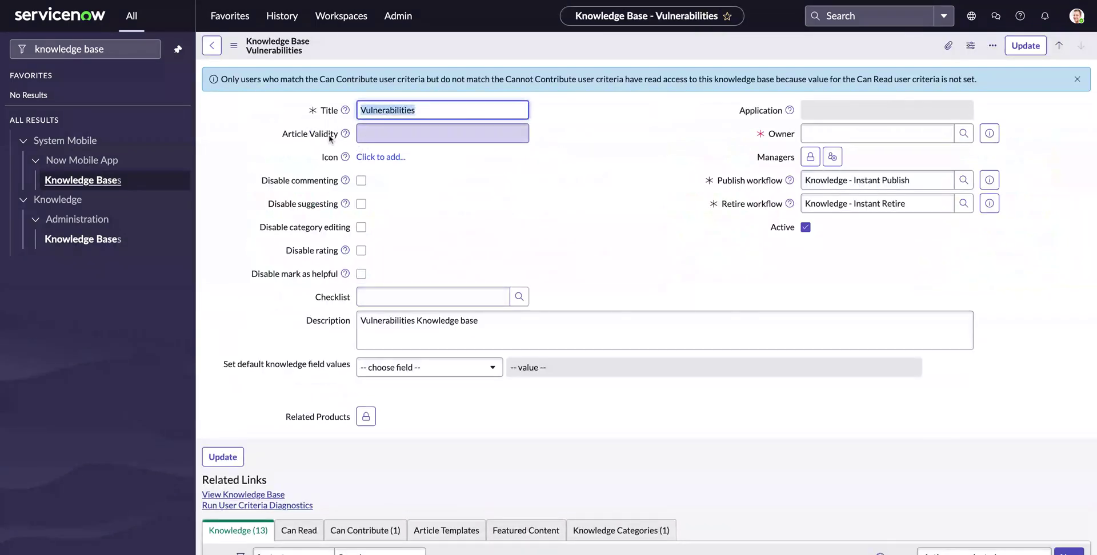
left_click(518, 140)
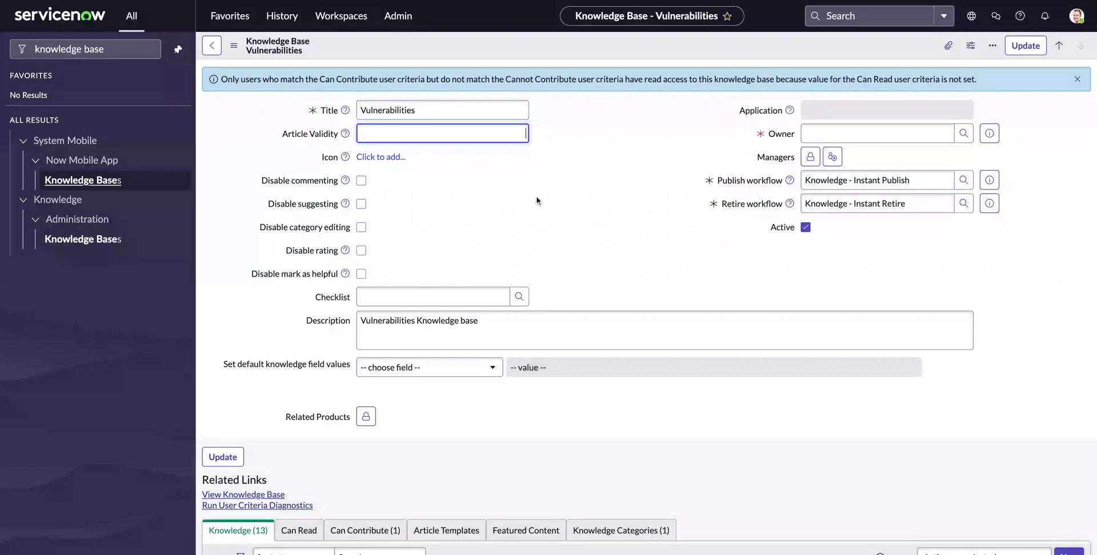
type("365")
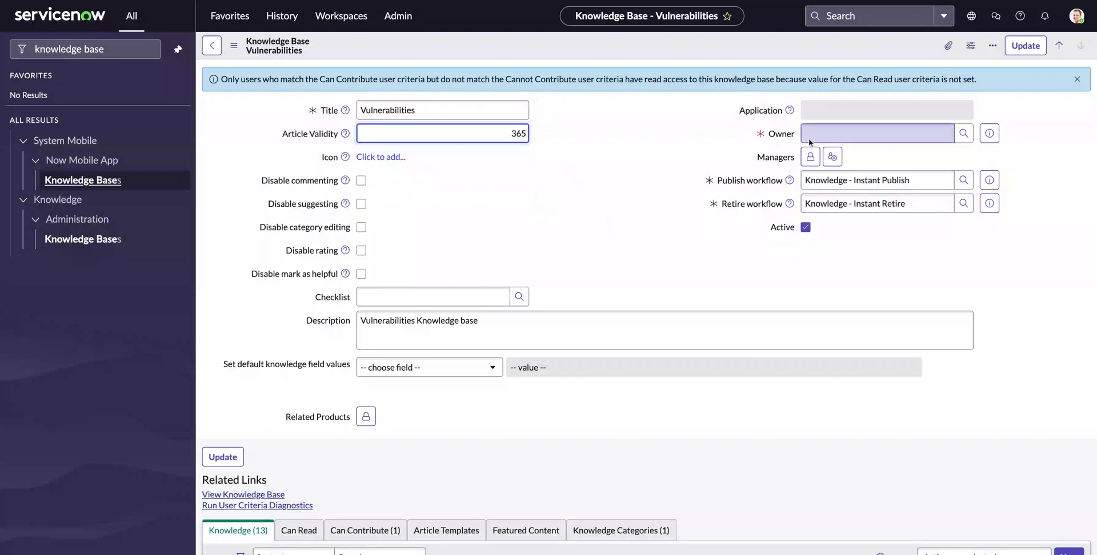
left_click(850, 132)
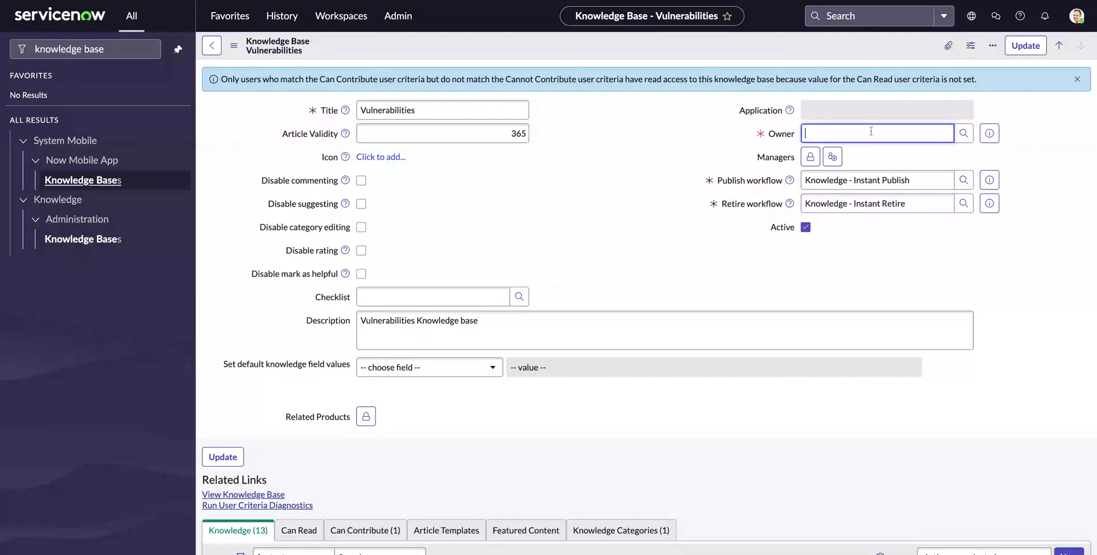
type("sys")
left_click(873, 167)
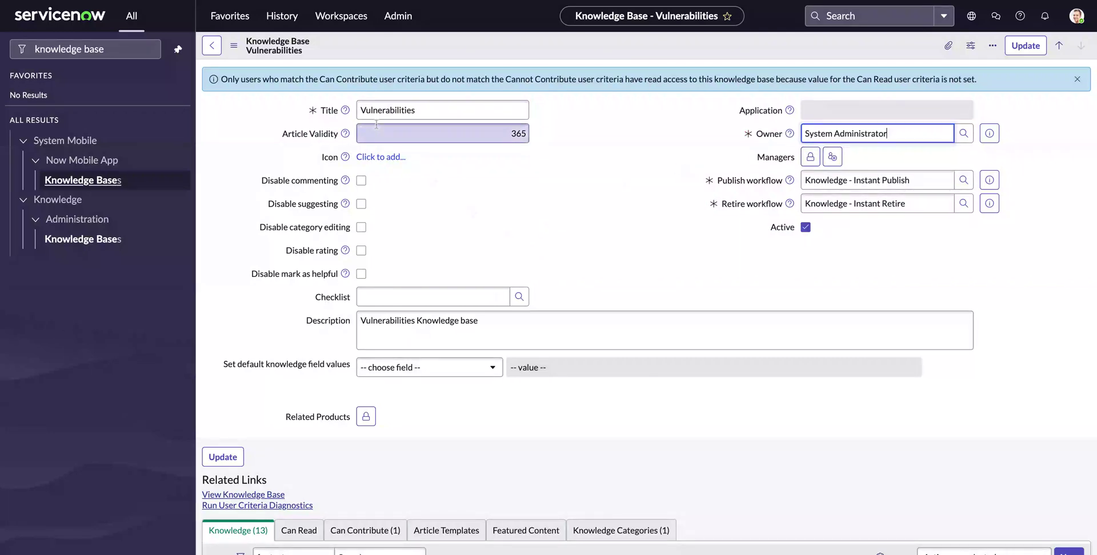
left_click(233, 46)
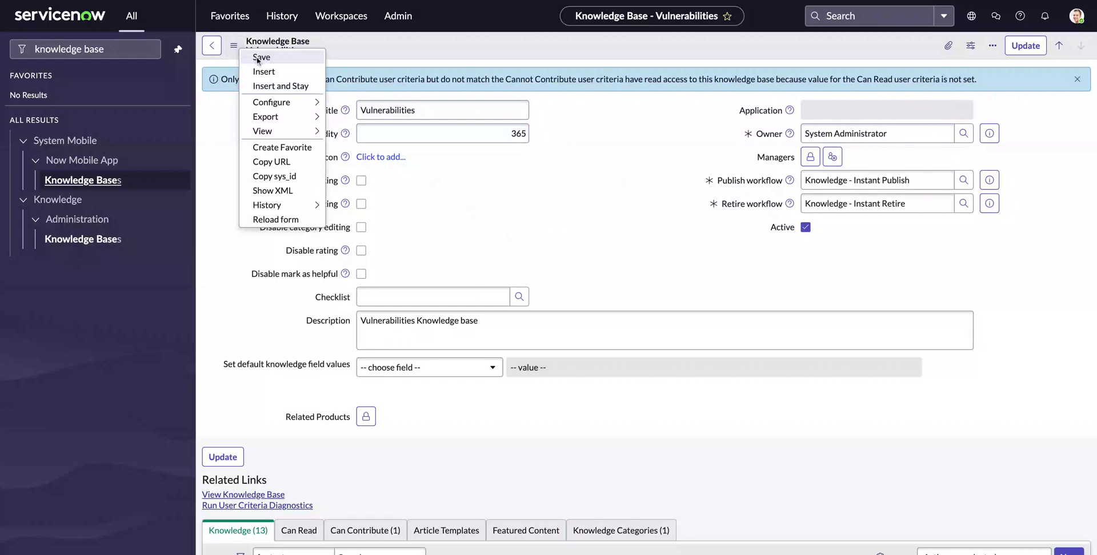
Save Vulnerabilities and check that a new Standard article now defaults to Valid to 2024-11-21
left_click(243, 55)
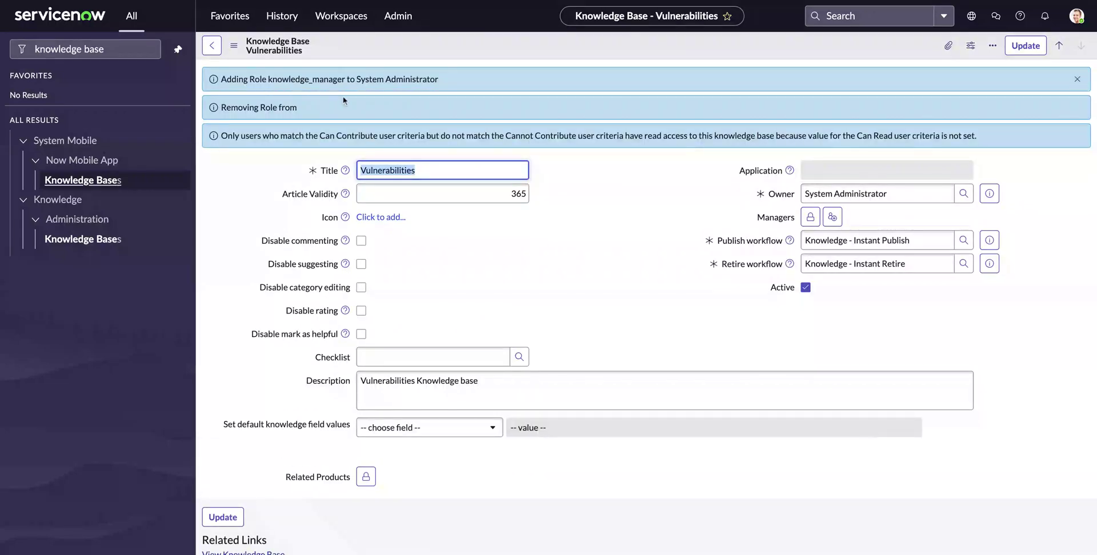
left_click(398, 79)
scroll(458, 252, "down", 5)
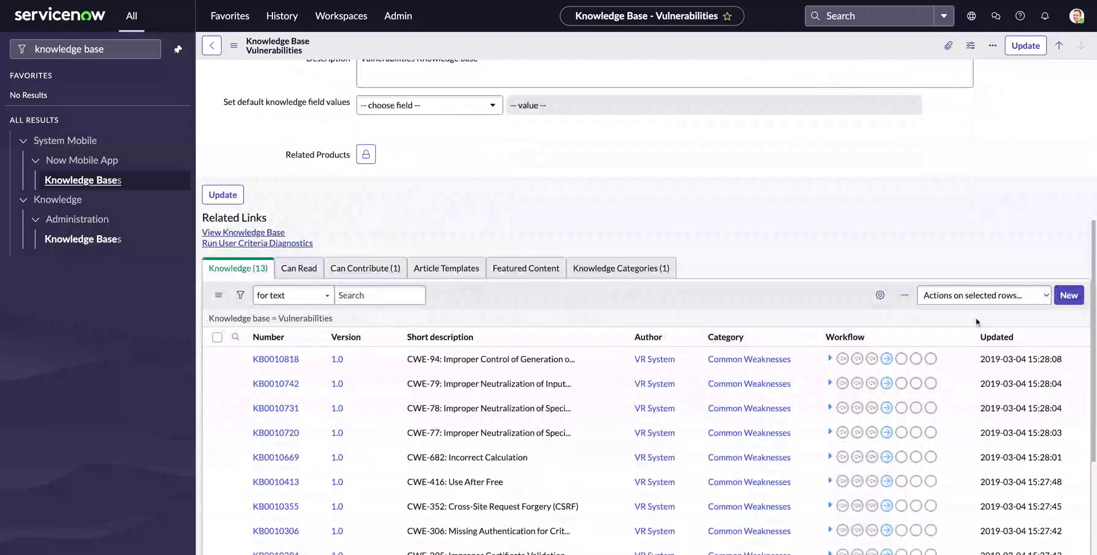
left_click(1068, 296)
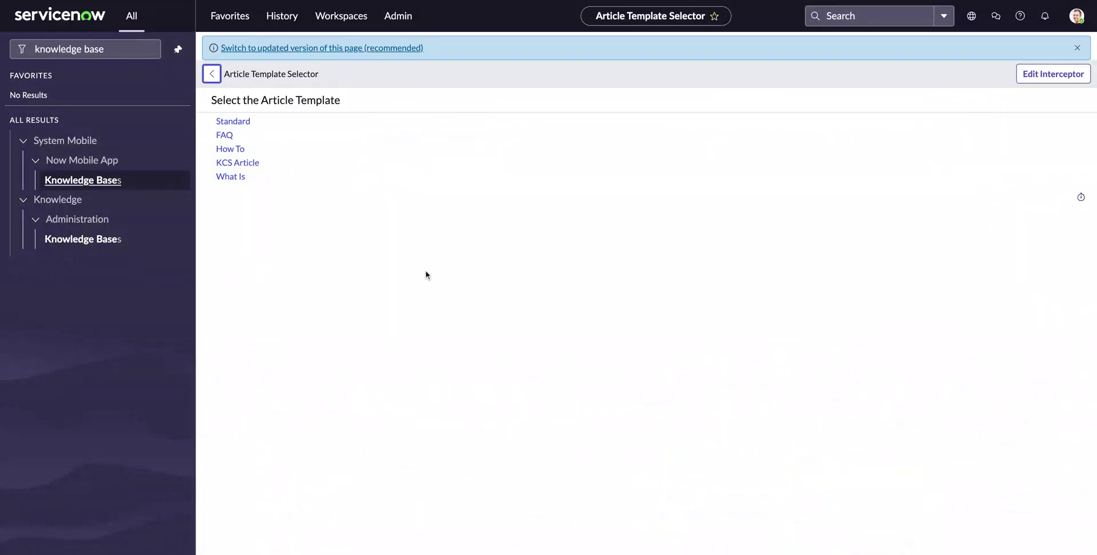
left_click(245, 124)
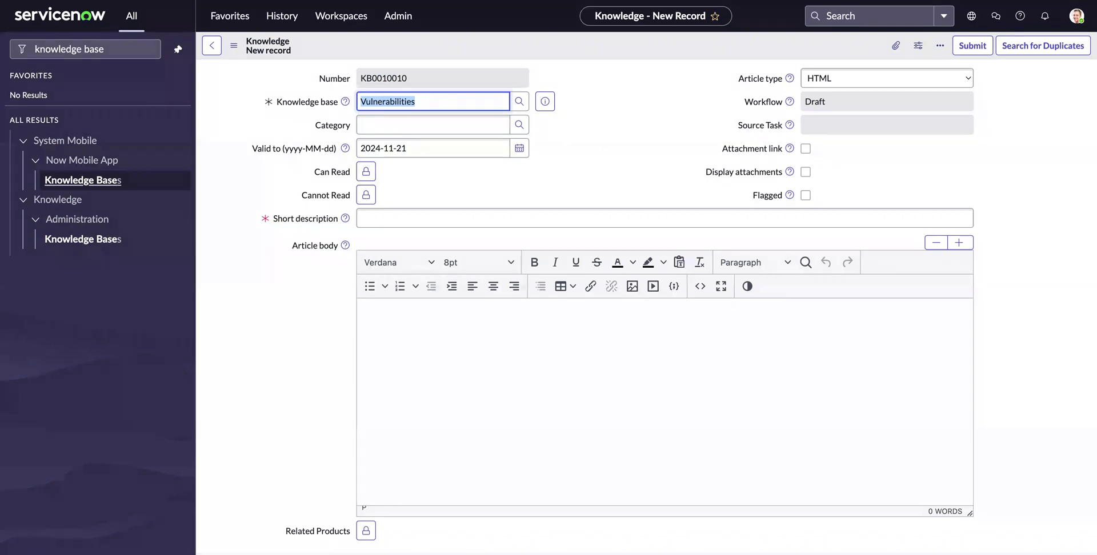
left_click(83, 239)
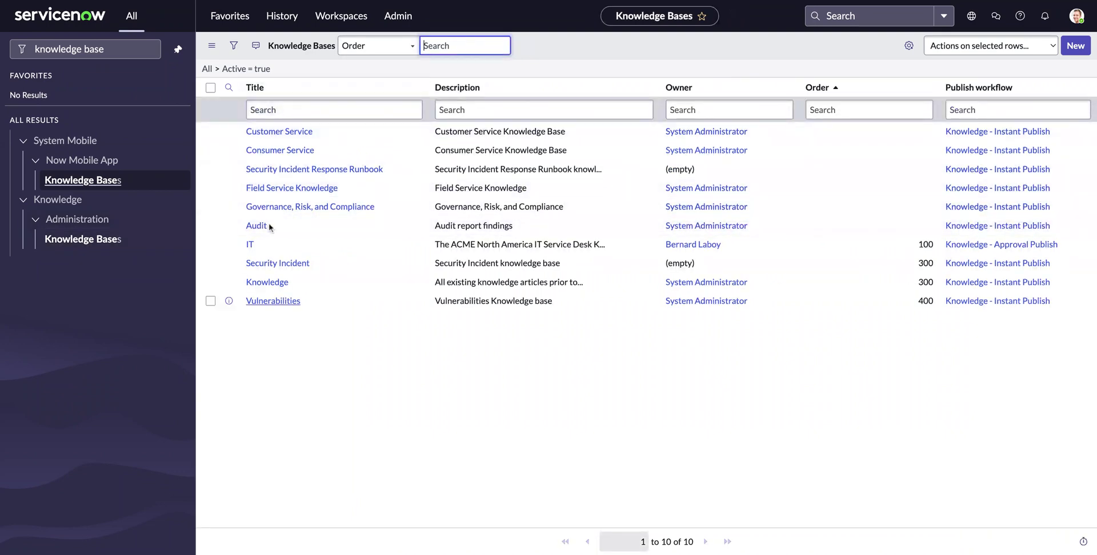
Open the IT knowledge base and enter 400 in Article Validity, correcting a mistyped value
left_click(249, 245)
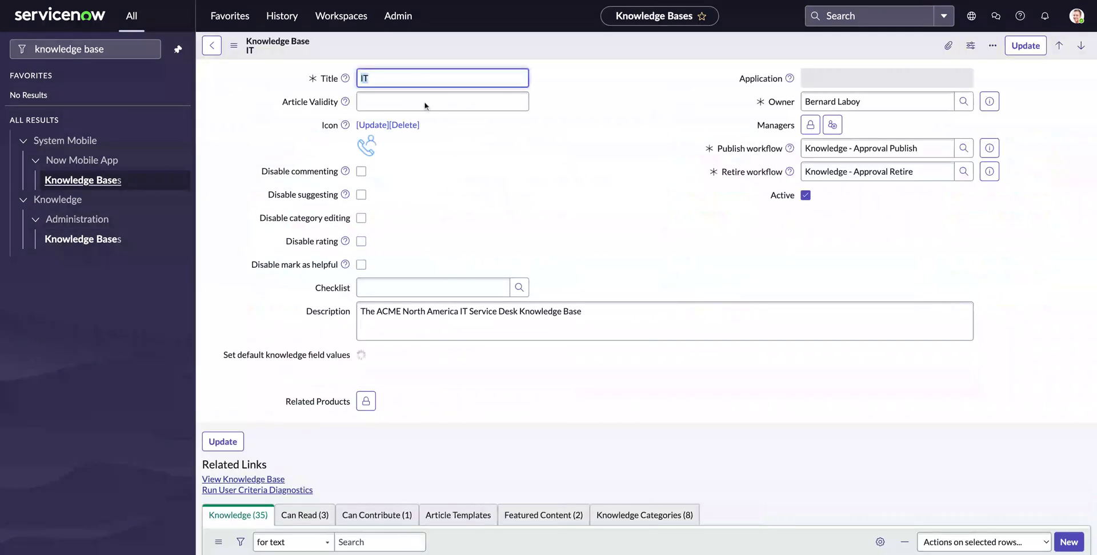
left_click(496, 100)
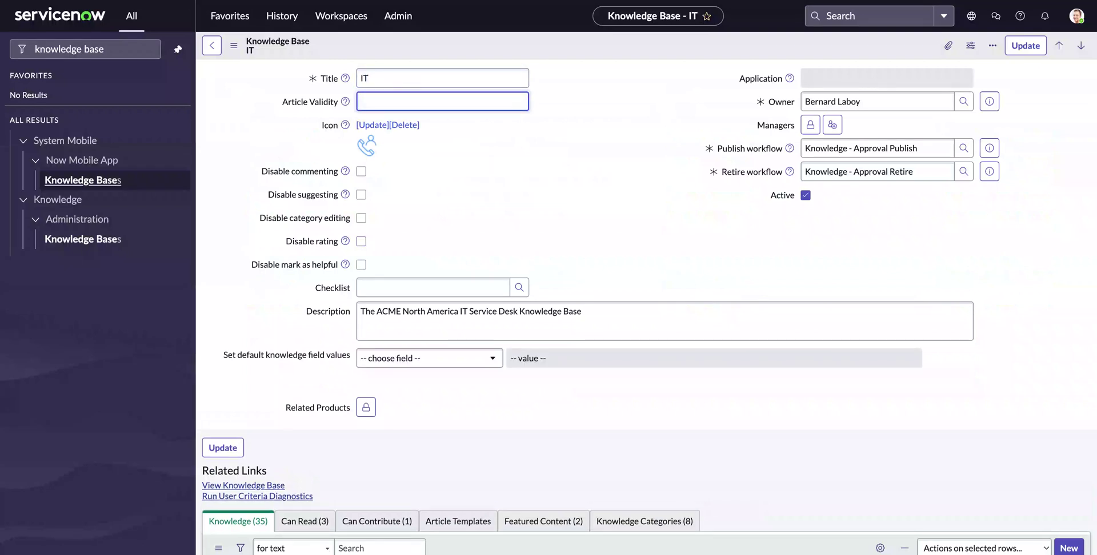
type("36")
key("BackSpace")
key("BackSpace")
type("400")
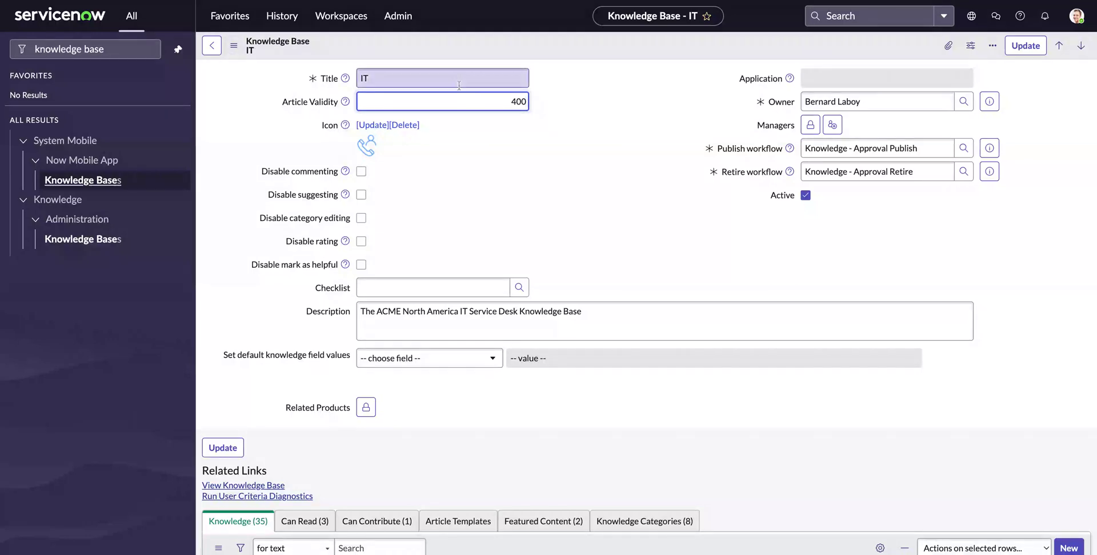
left_click(232, 49)
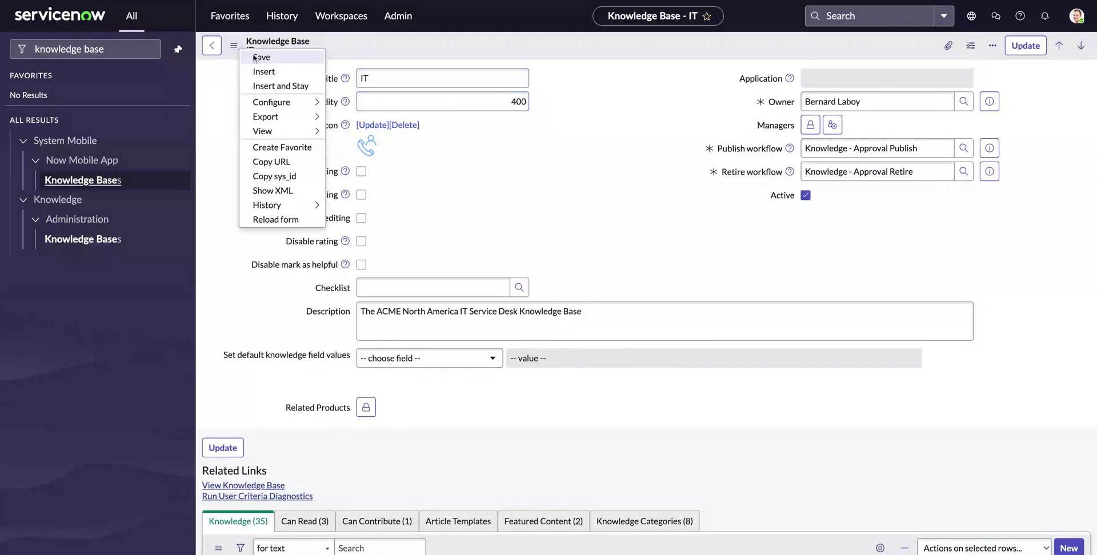
Save IT, confirm a new Standard article defaults to Valid to 2024-12-26, and go home
left_click(255, 57)
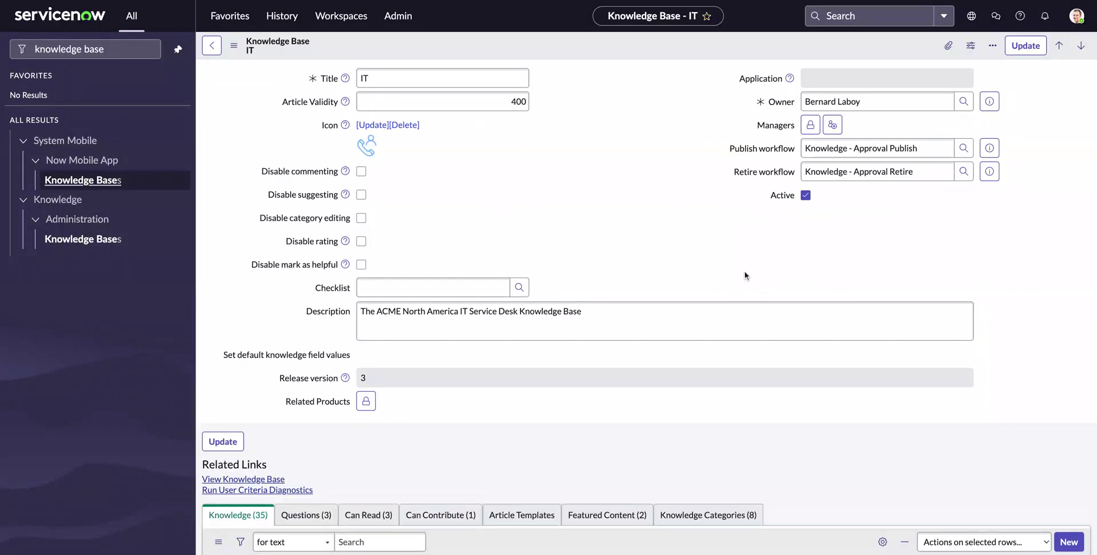
scroll(745, 276, "down", 3)
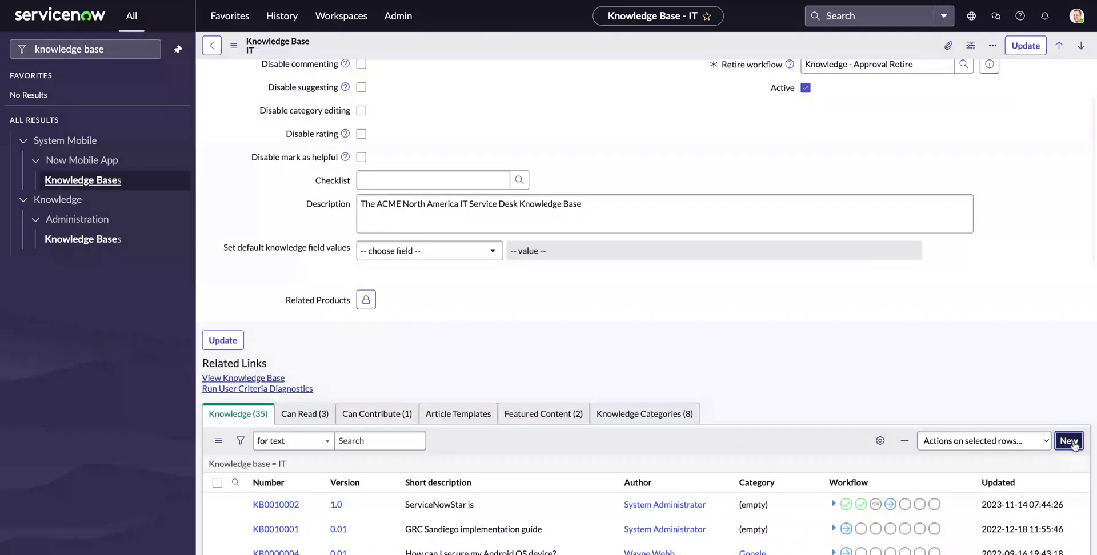
left_click(1072, 442)
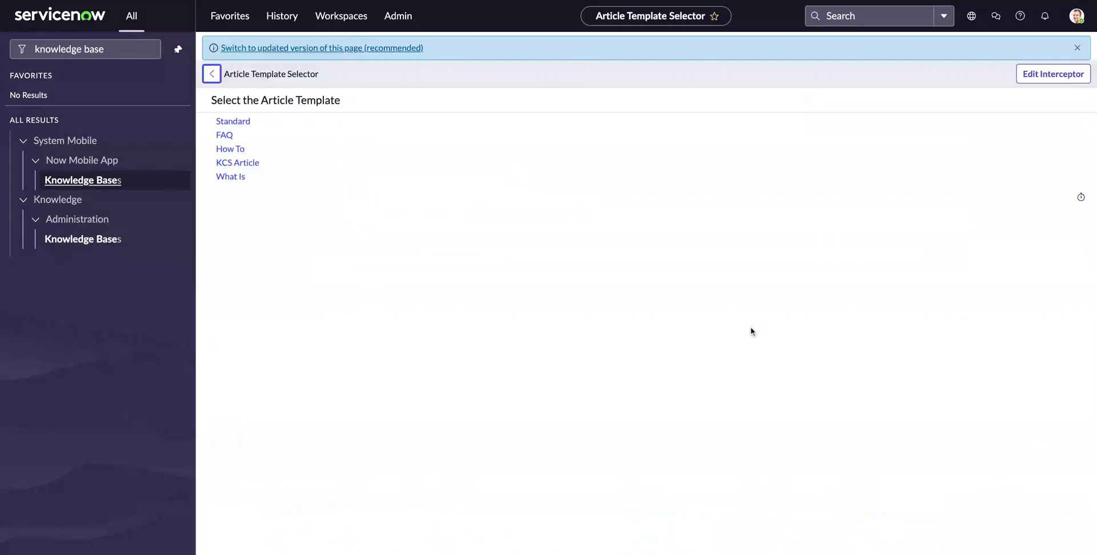
left_click(243, 124)
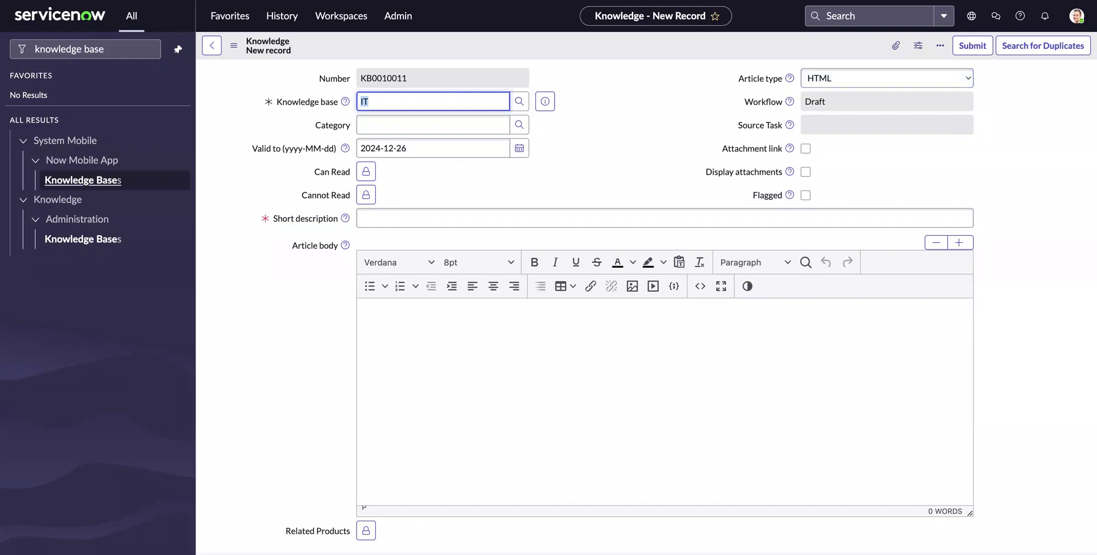
left_click(63, 16)
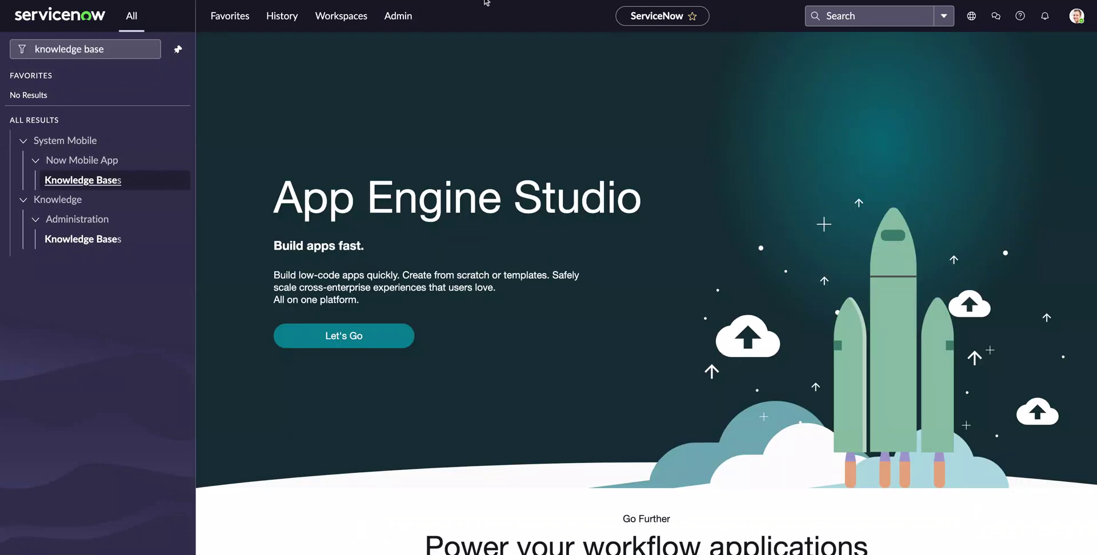